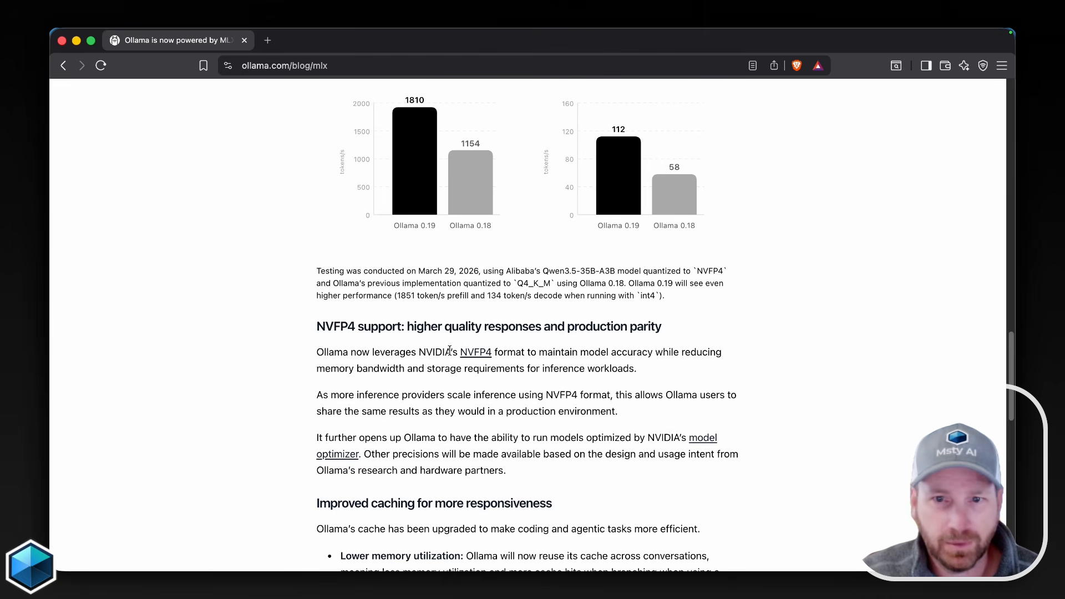
Read the Ollama MLX blog post down to the Get started section's unified memory requirement
scroll(361, 322, down, 12)
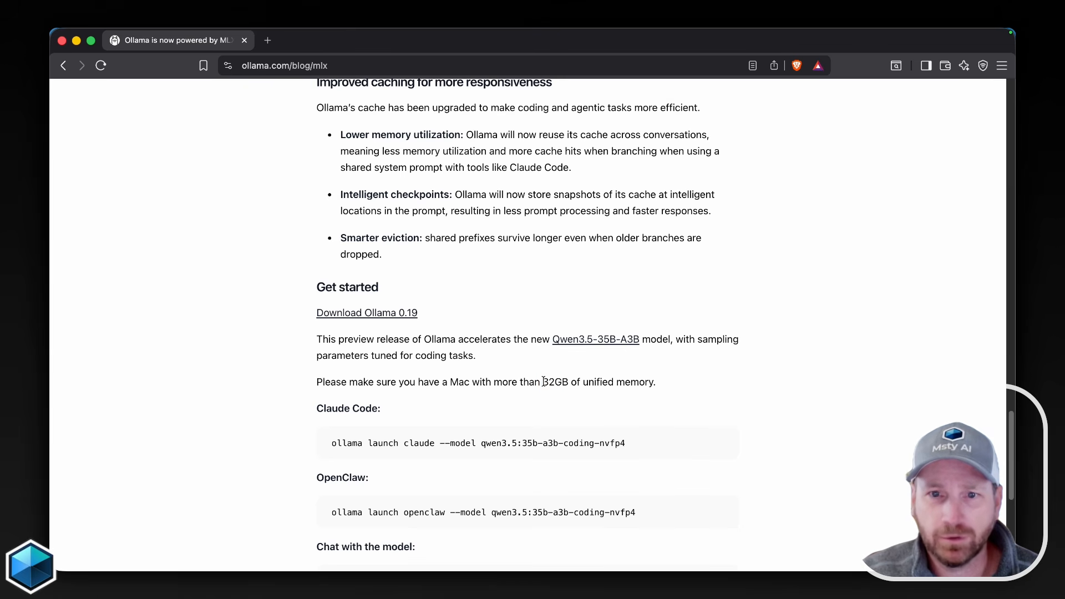
drag(543, 381, 564, 381)
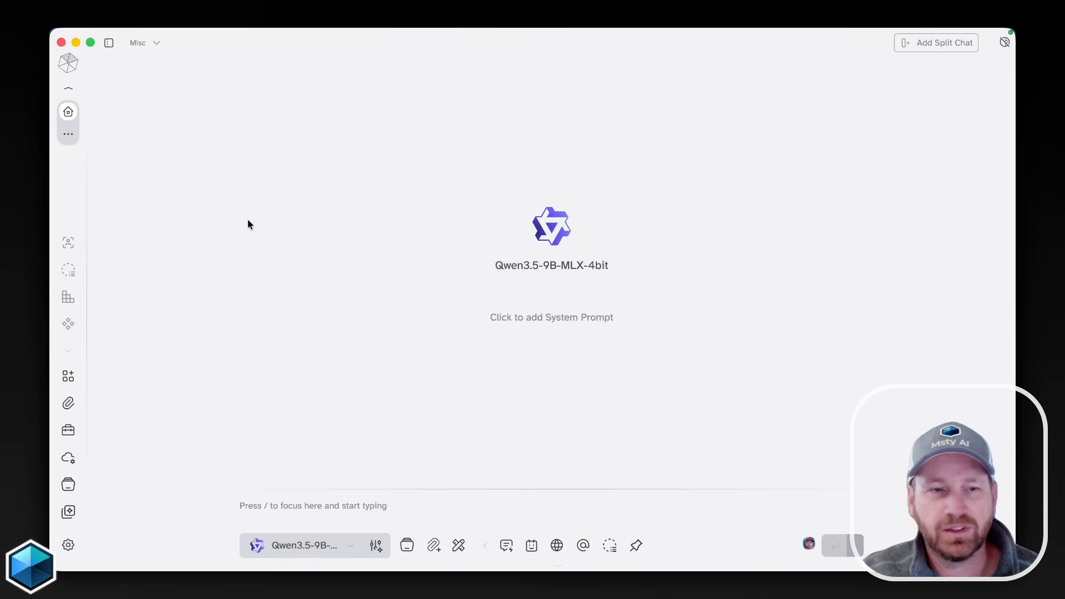
Switch to Msty Studio and check the Local AI service version in the settings
click(63, 549)
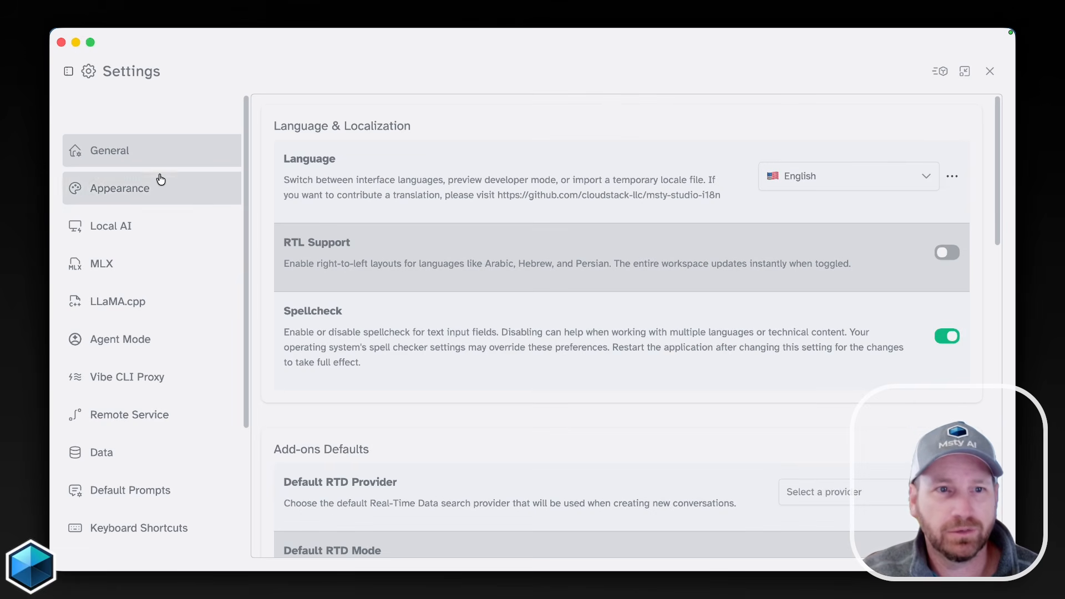
click(154, 228)
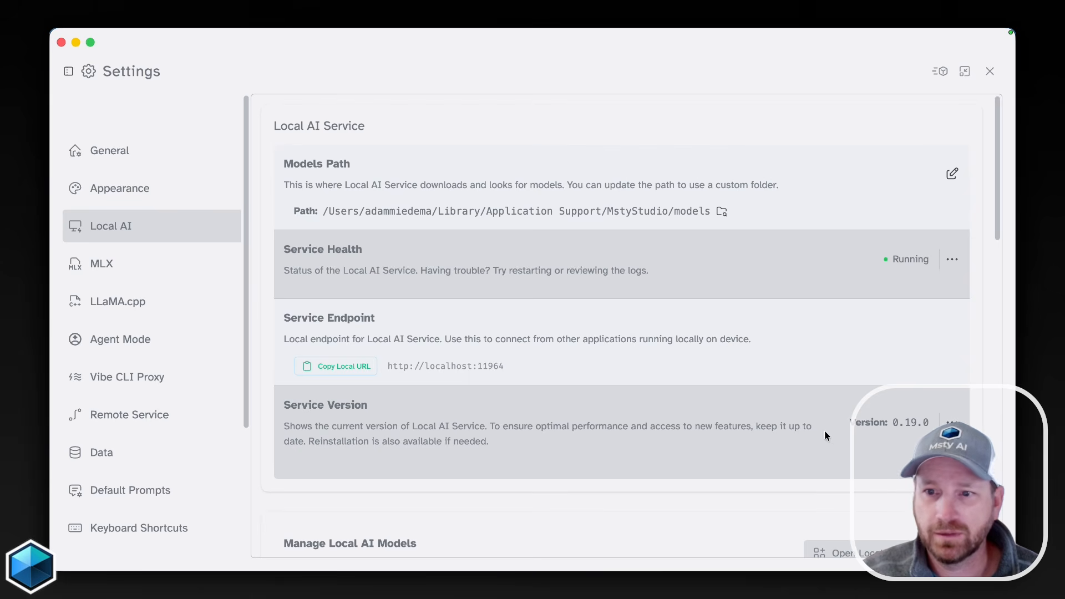
scroll(825, 430, down, 1)
Search the Ollama models in the Local AI model hub for "qwen3.5" and look through its available variants
click(876, 533)
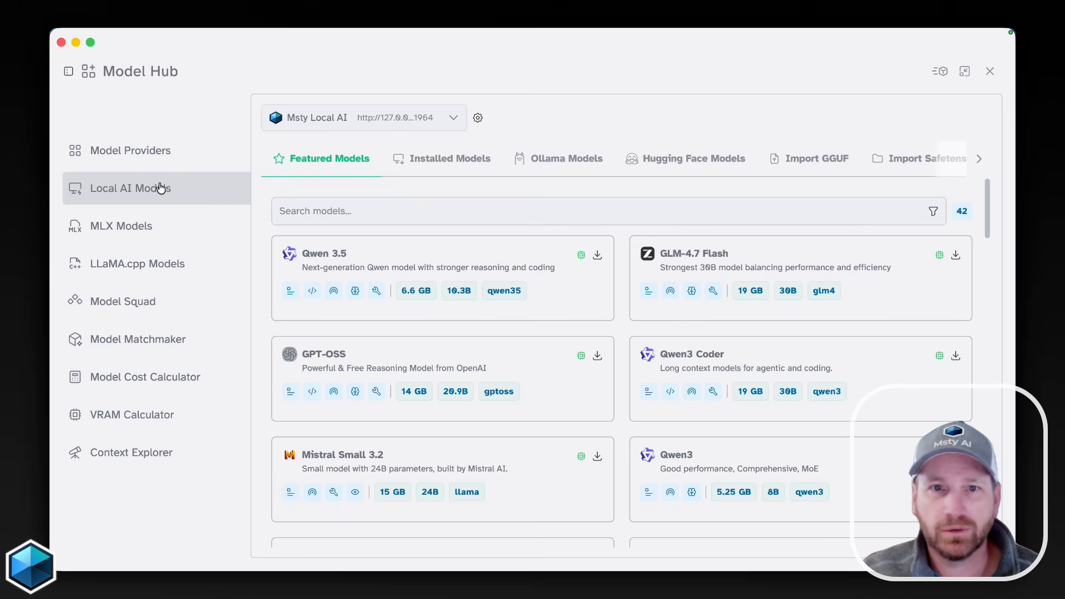
click(555, 168)
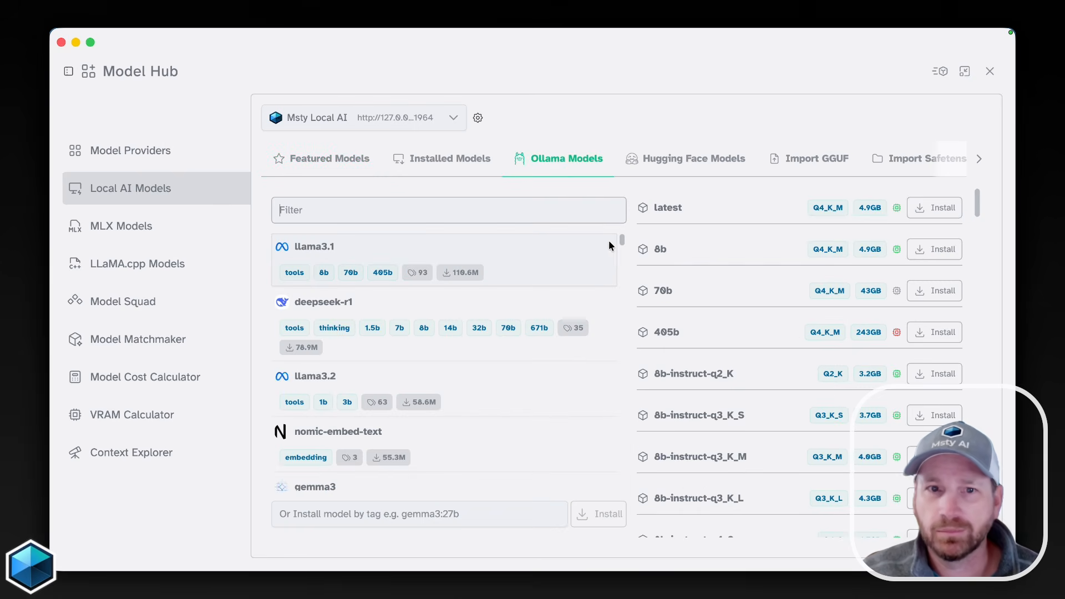
click(589, 214)
text(qwen)
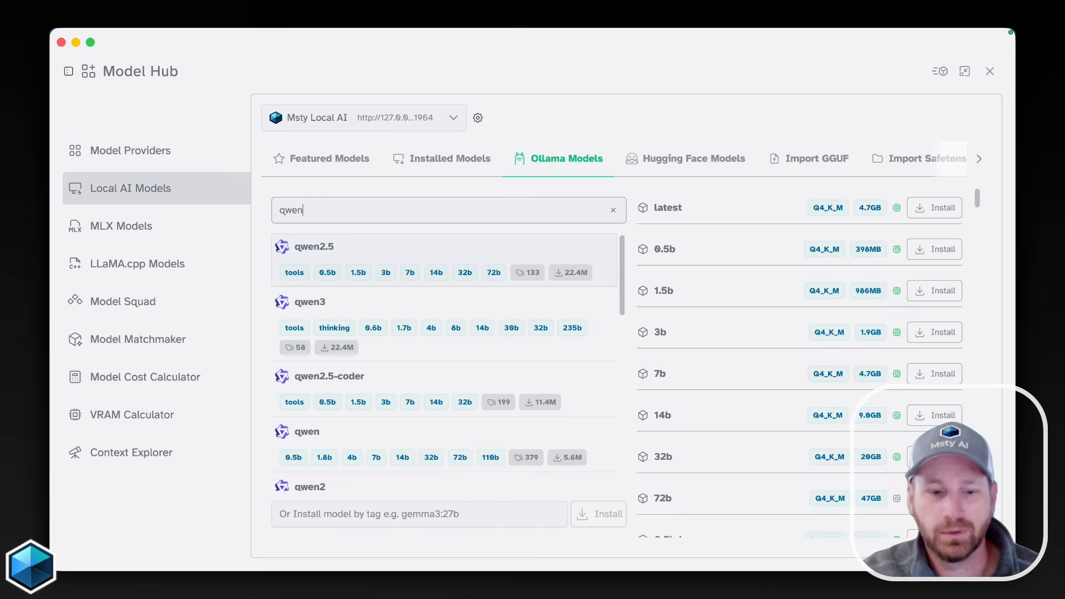
text(3.5)
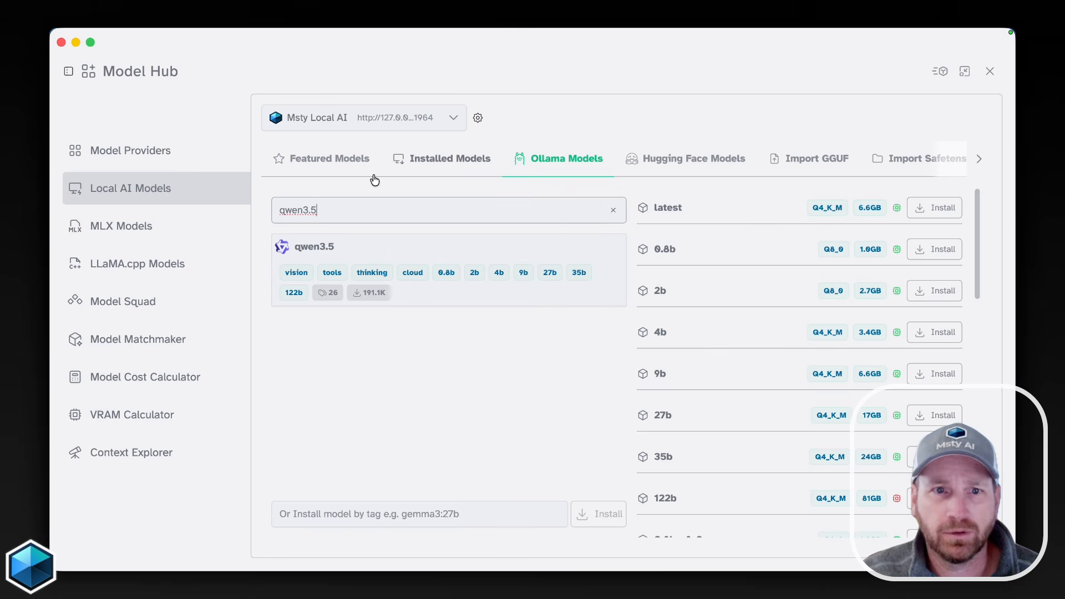
scroll(788, 283, down, 5)
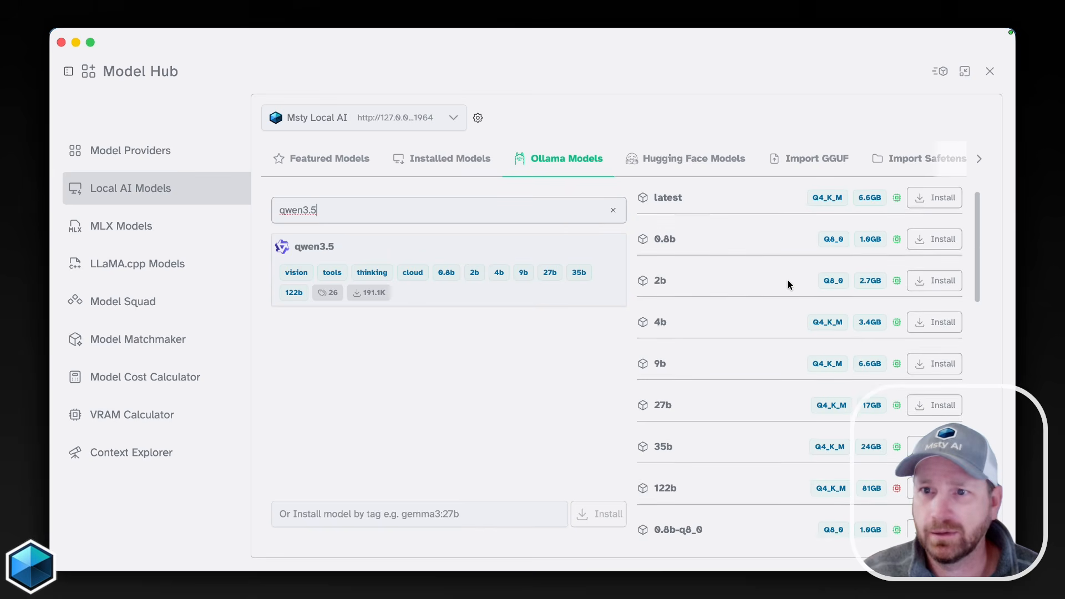
scroll(785, 284, down, 10)
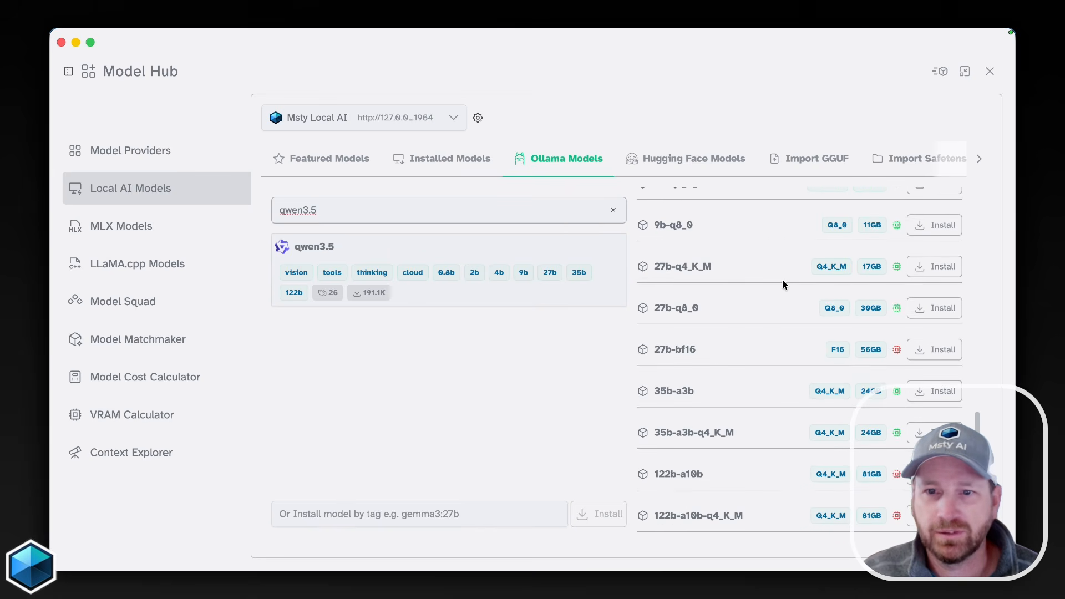
scroll(783, 284, down, 2)
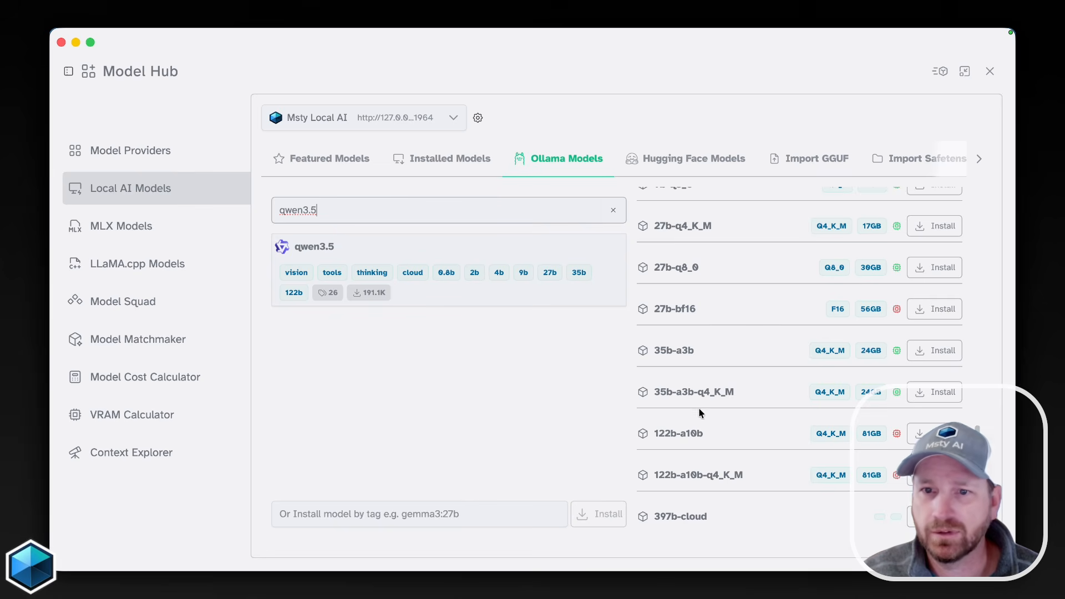
Copy the installed model name qwen3.5:35b-a3b-coding-nvfp4 and enter it as the tag for installing an Ollama model
click(427, 161)
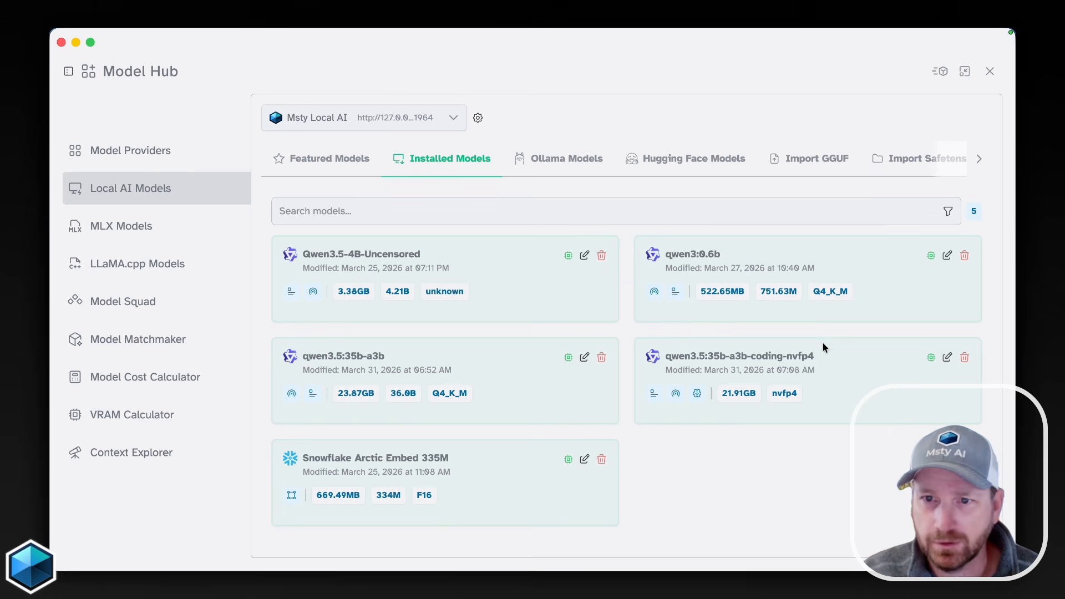
drag(824, 348, 669, 358)
key(super+c)
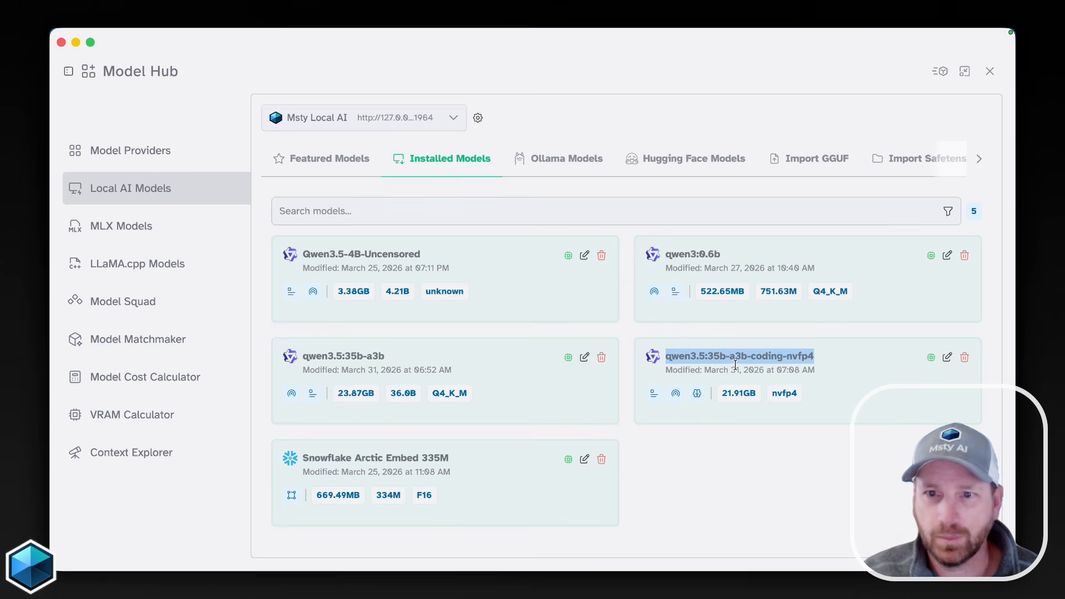
click(556, 161)
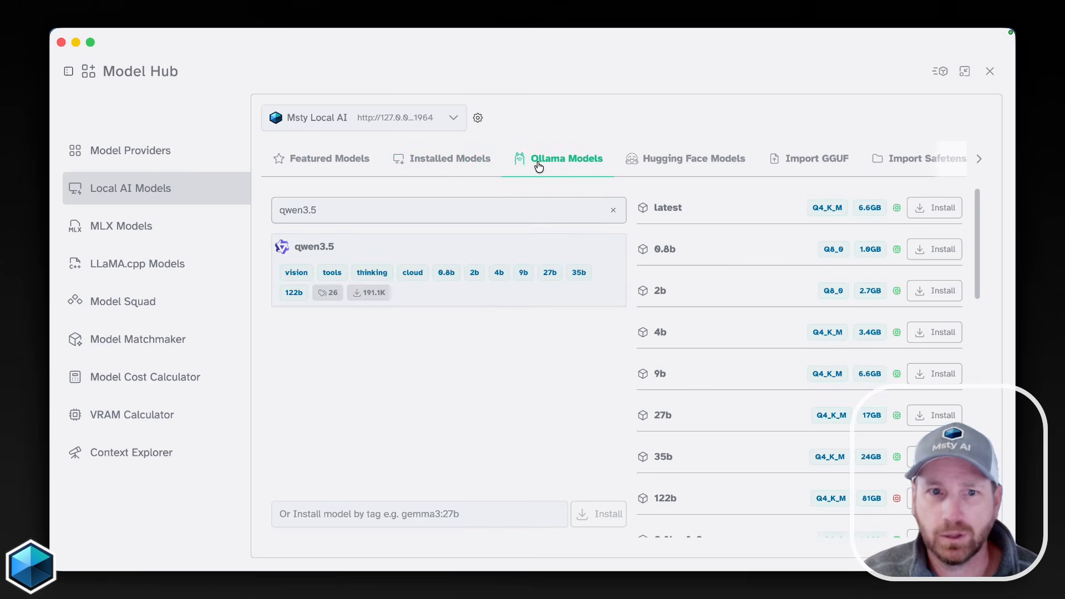
click(448, 513)
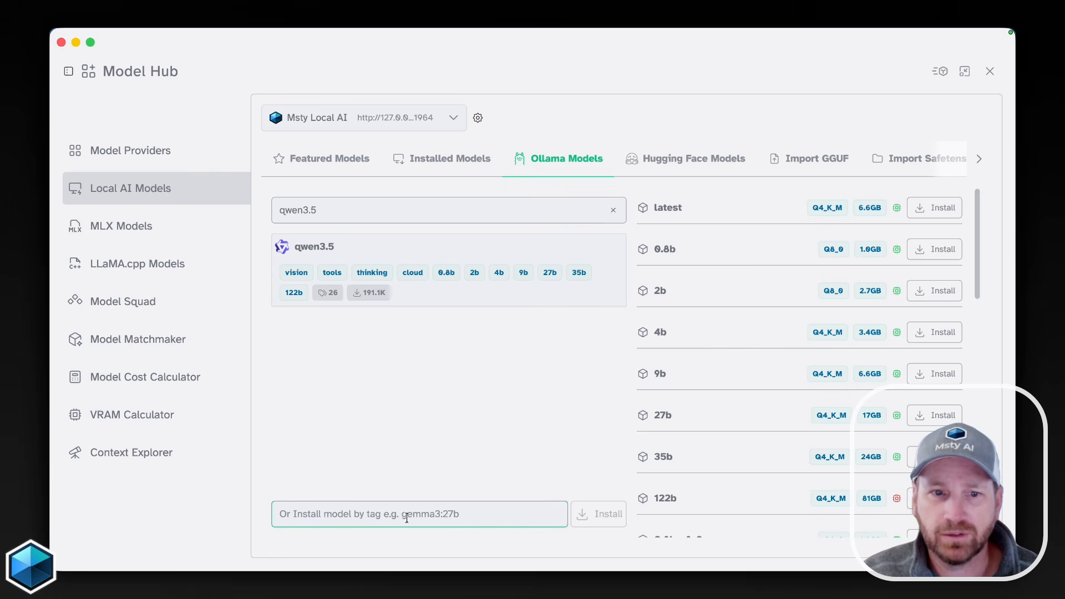
key(super+v)
drag(432, 516, 243, 520)
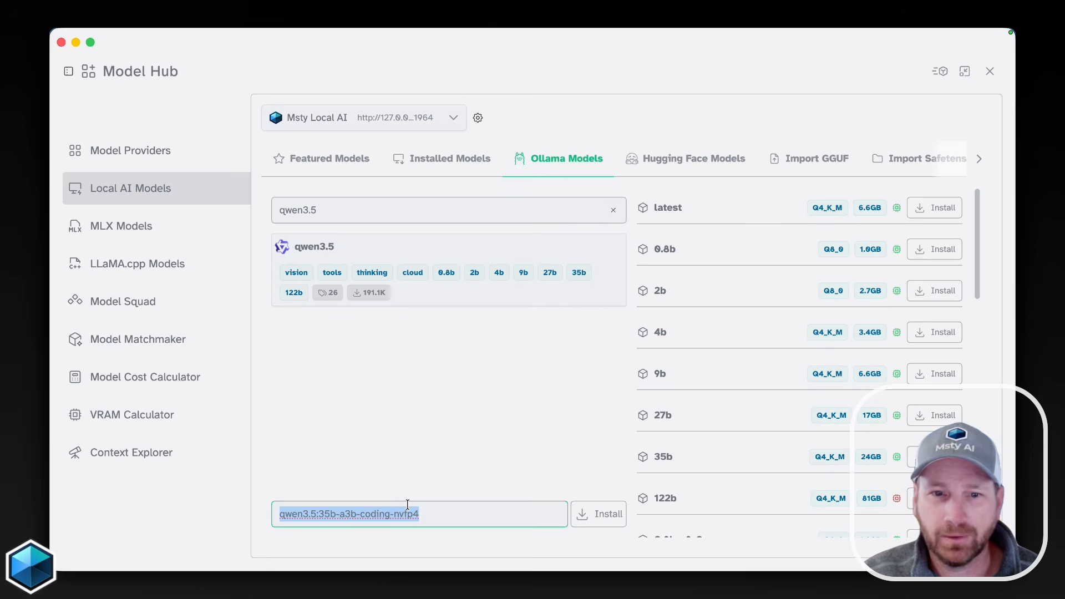
Relabel the installed qwen3.5:35b-a3b-coding-nvfp4 model as "Qwen3.5 35b-a3b Coding" and return to the chat
click(468, 165)
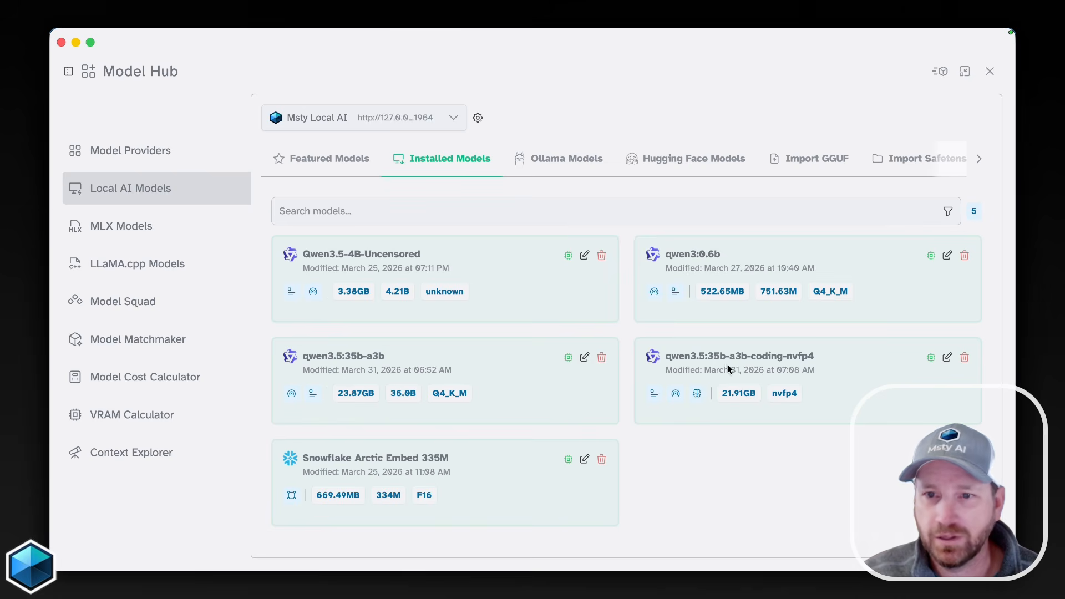
click(947, 357)
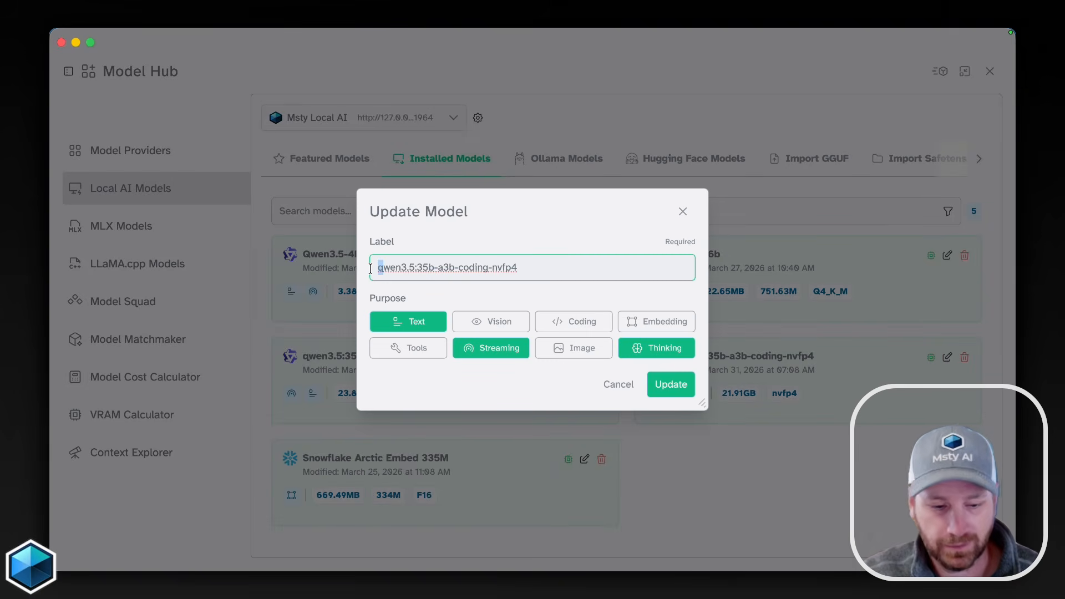
text(Q)
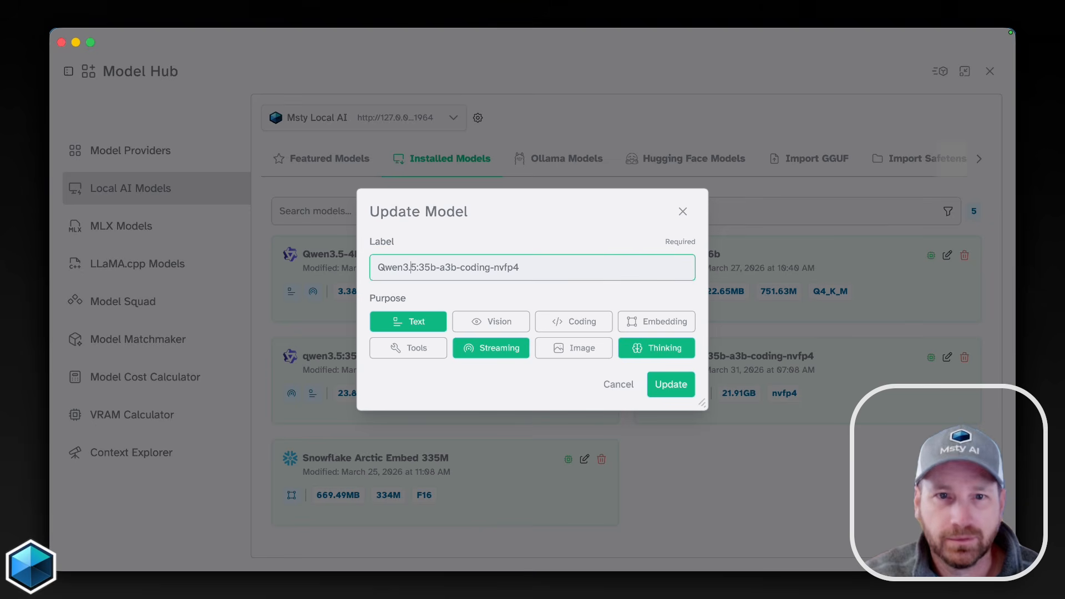
key(BackSpace)
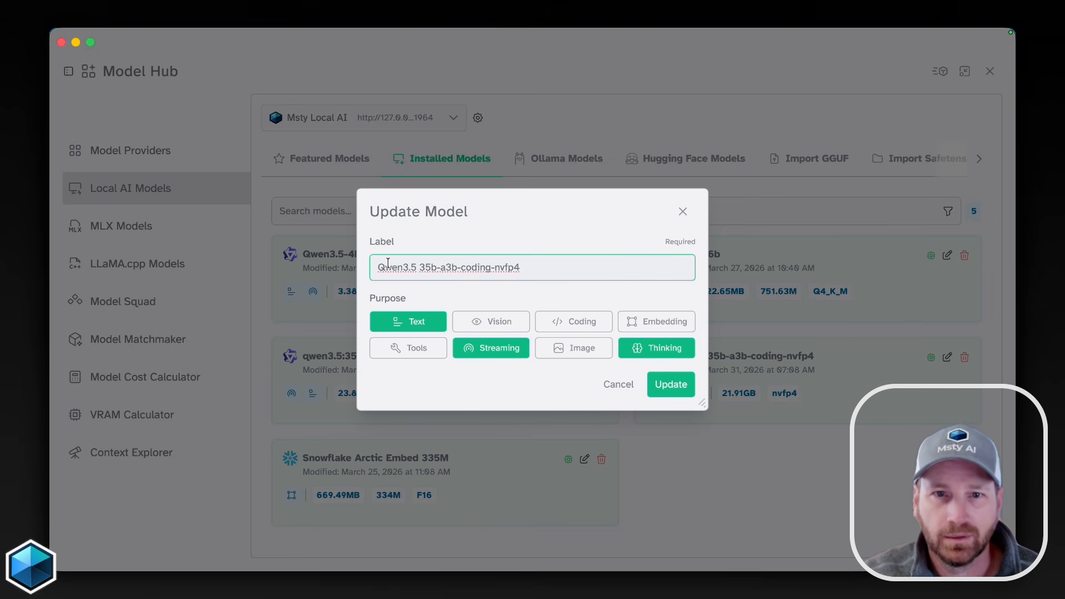
drag(537, 272, 454, 272)
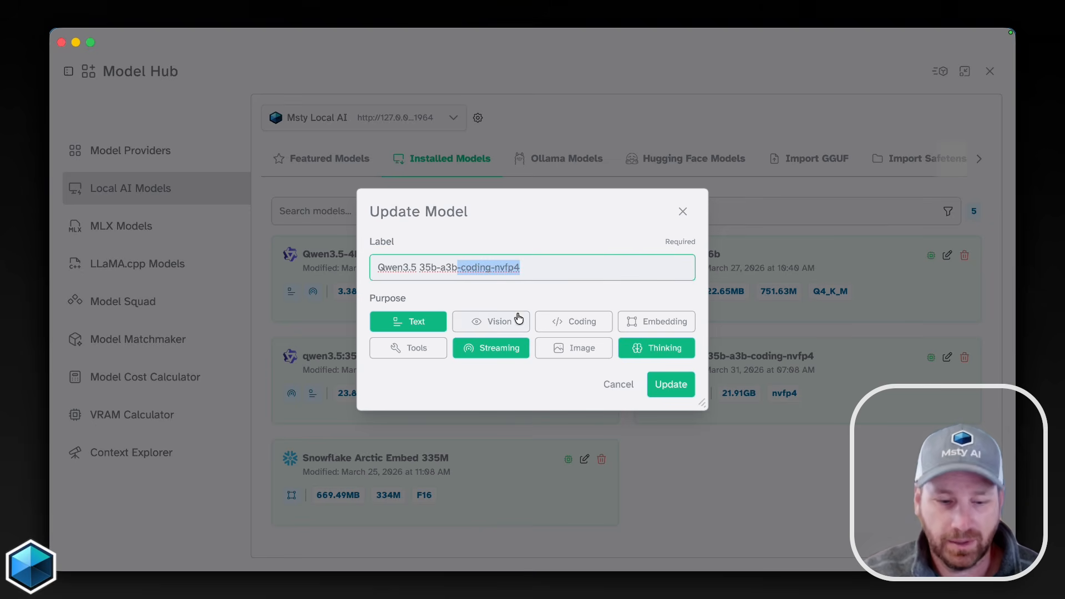
text(C)
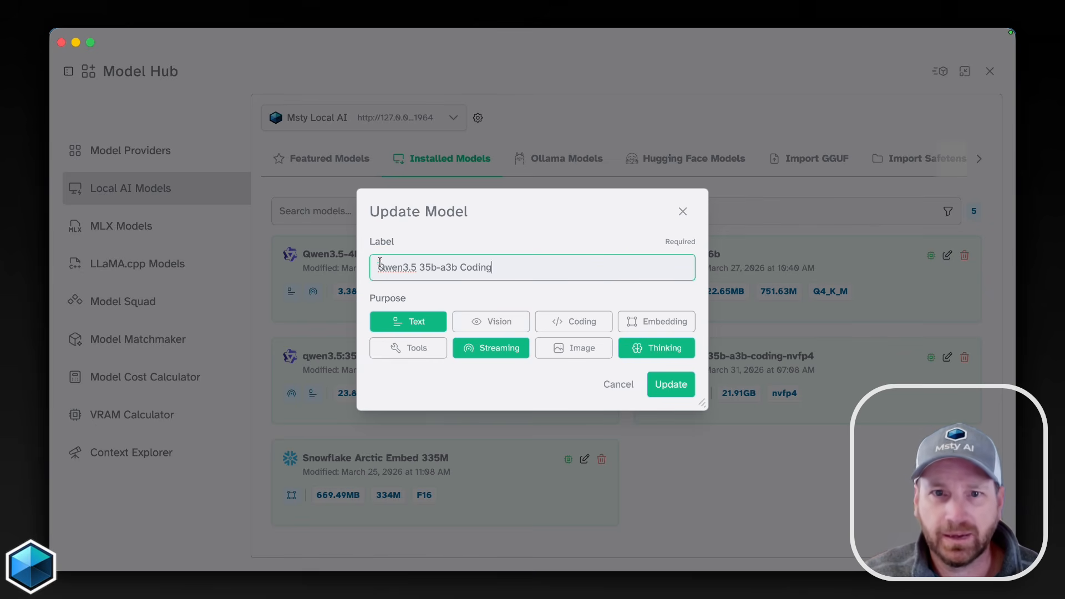
click(671, 385)
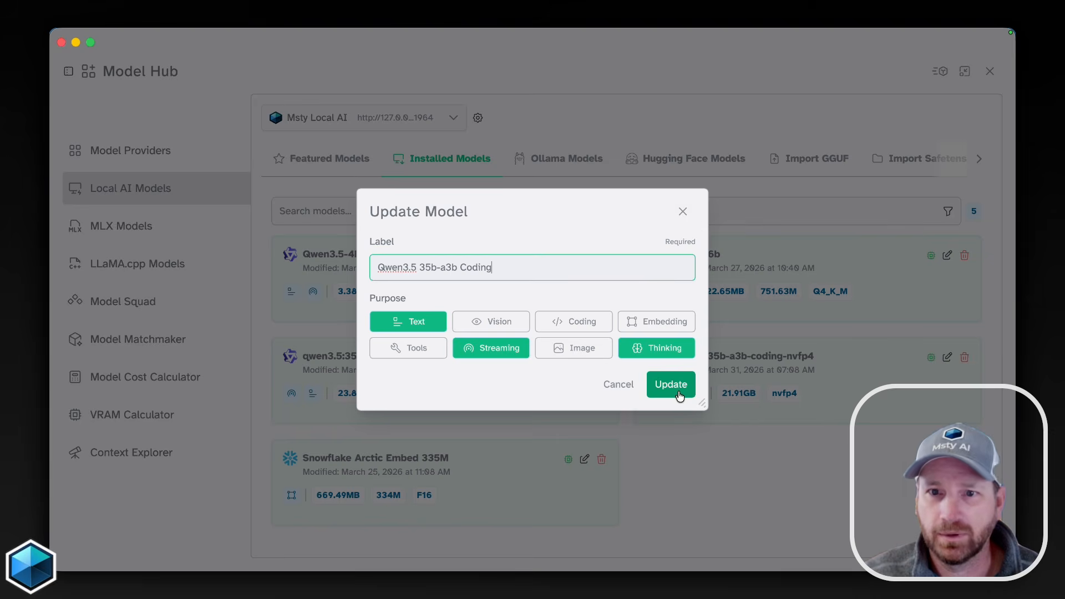
click(990, 71)
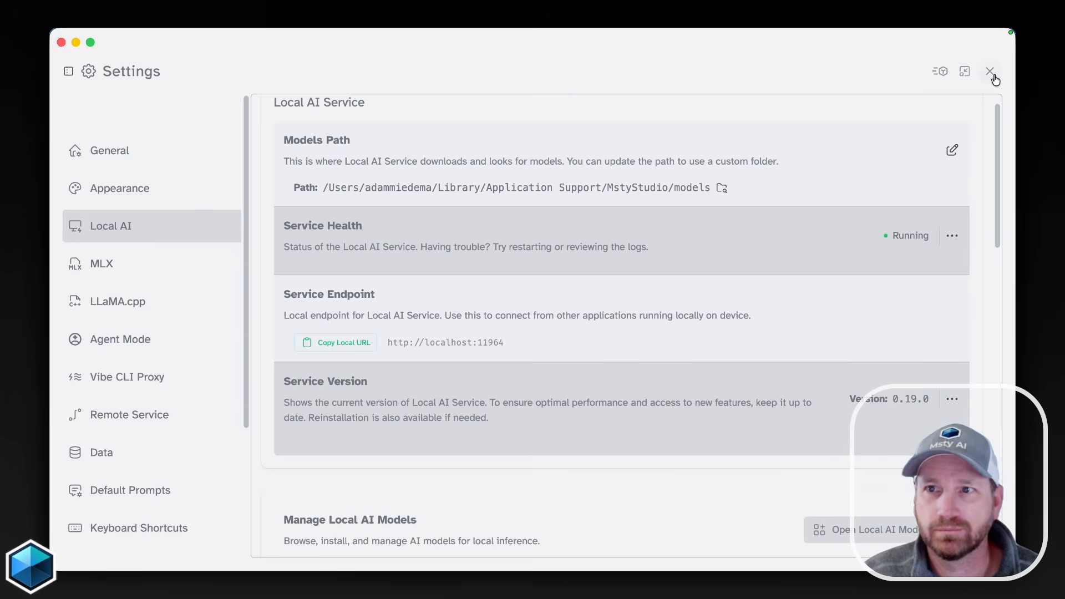
click(990, 71)
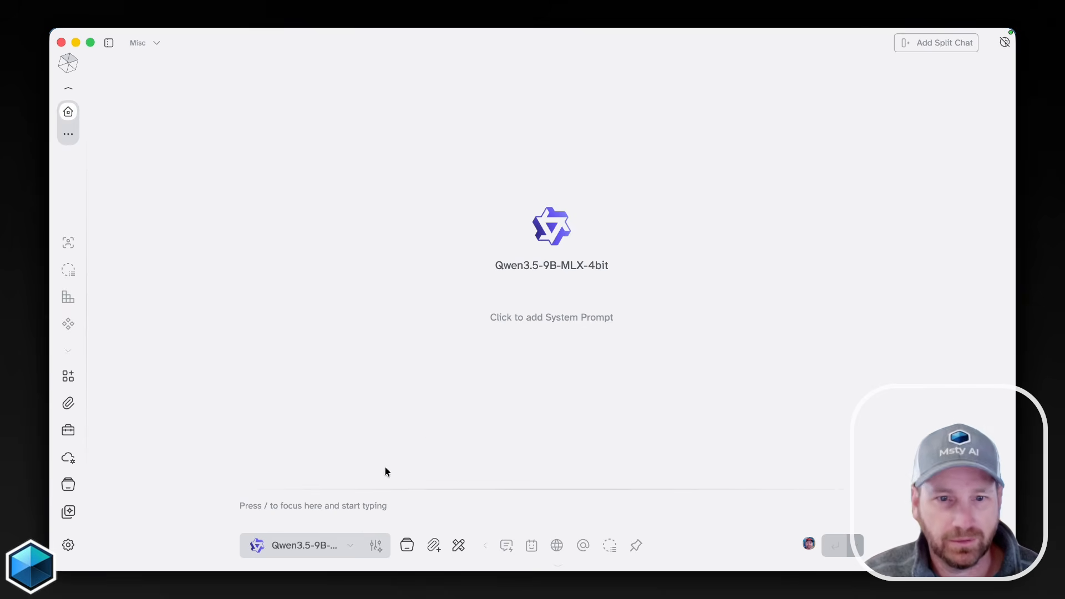
Choose the Qwen3.5 35b-a3b Coding model for the chat and send it the message "hellO!"
click(349, 546)
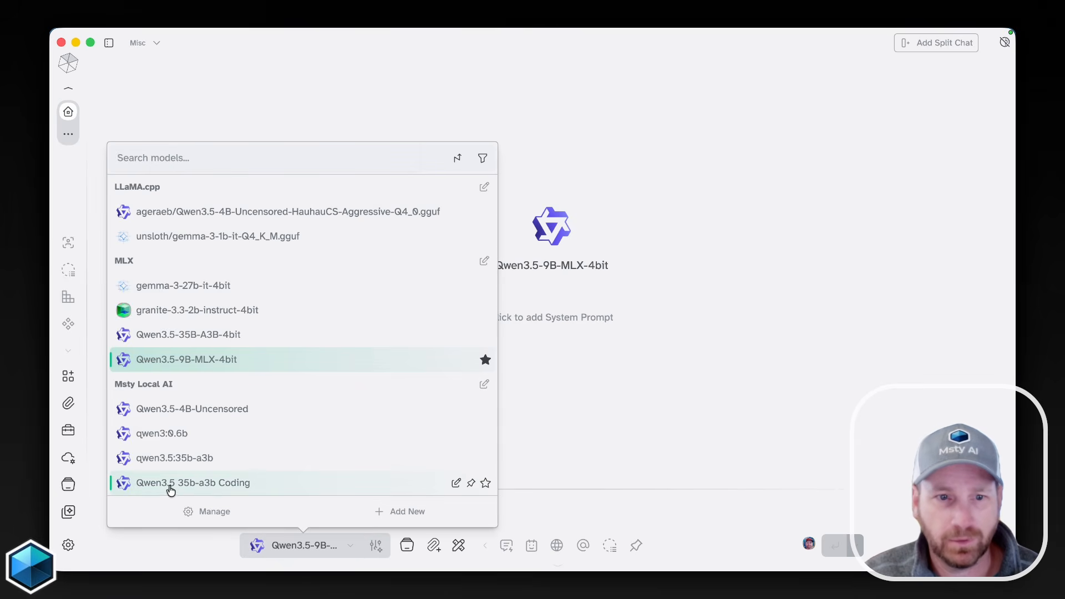
click(211, 483)
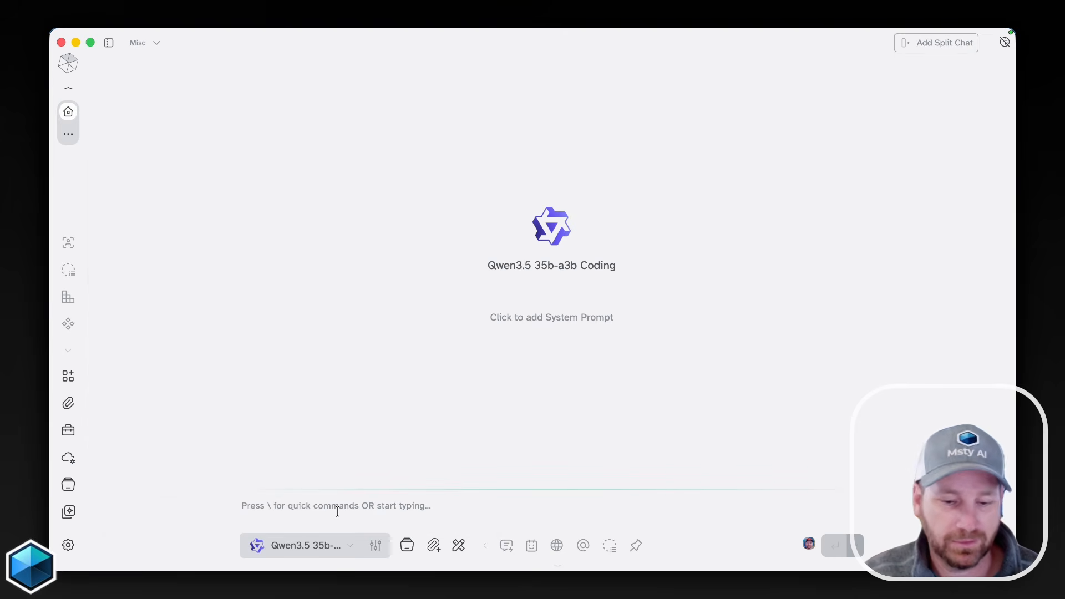
text(hellO!)
key(Return)
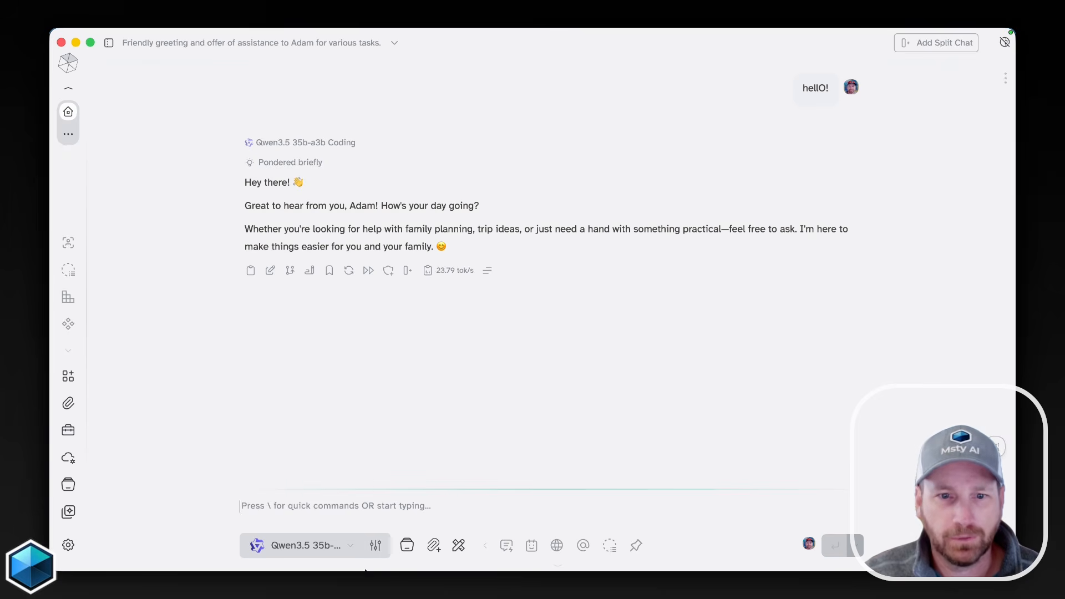
Check the purpose options of the Qwen3.5 35b-a3b Coding model and close them without making changes
click(347, 549)
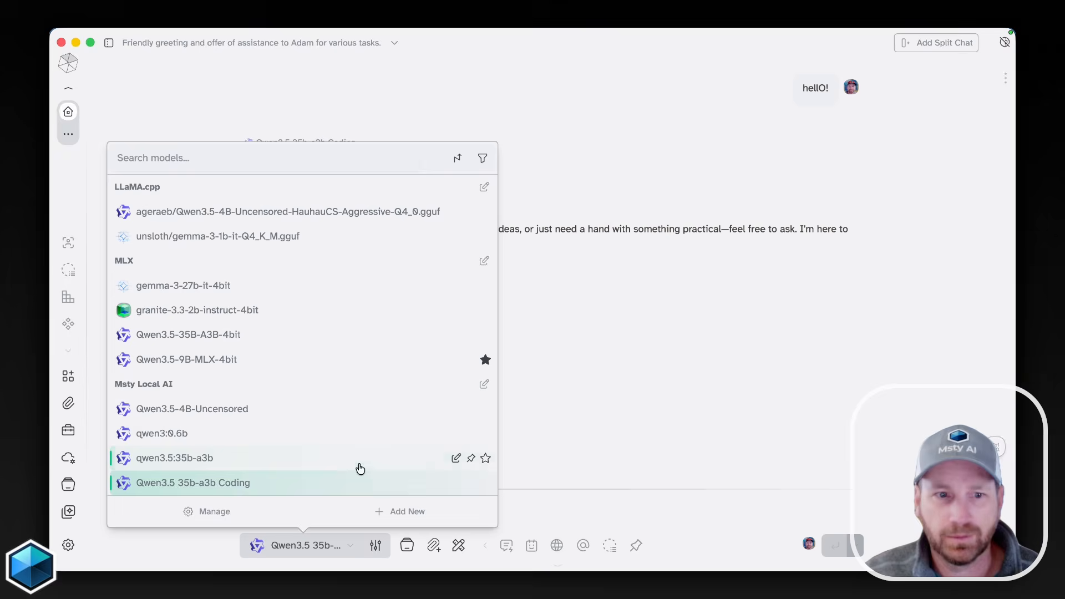
click(456, 483)
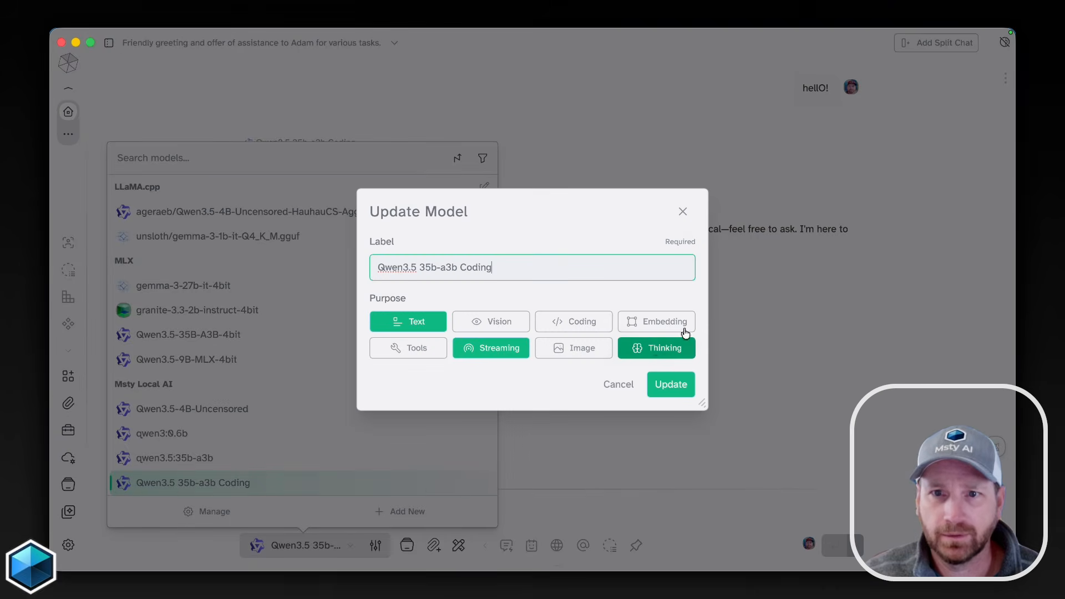
click(685, 214)
click(594, 329)
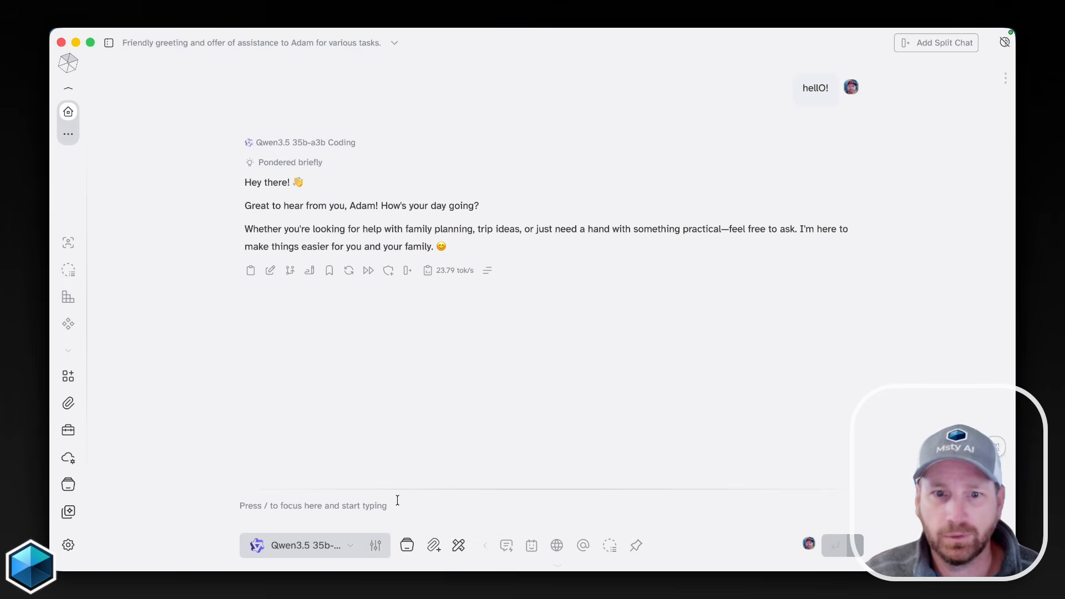
Set the chat model's thinking effort to None and apply the parameters
click(375, 545)
click(178, 396)
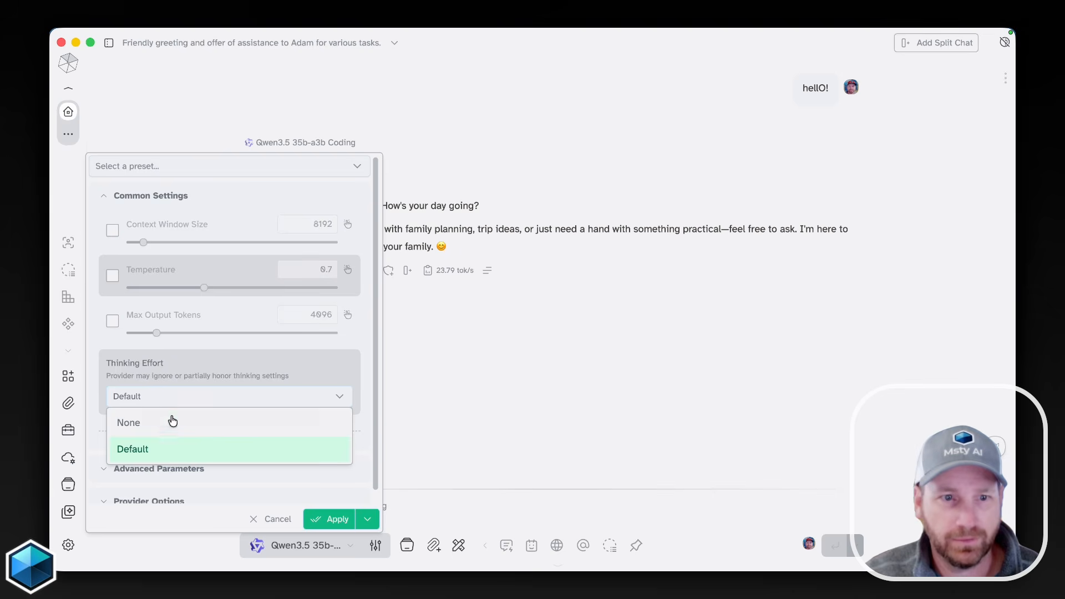
click(150, 424)
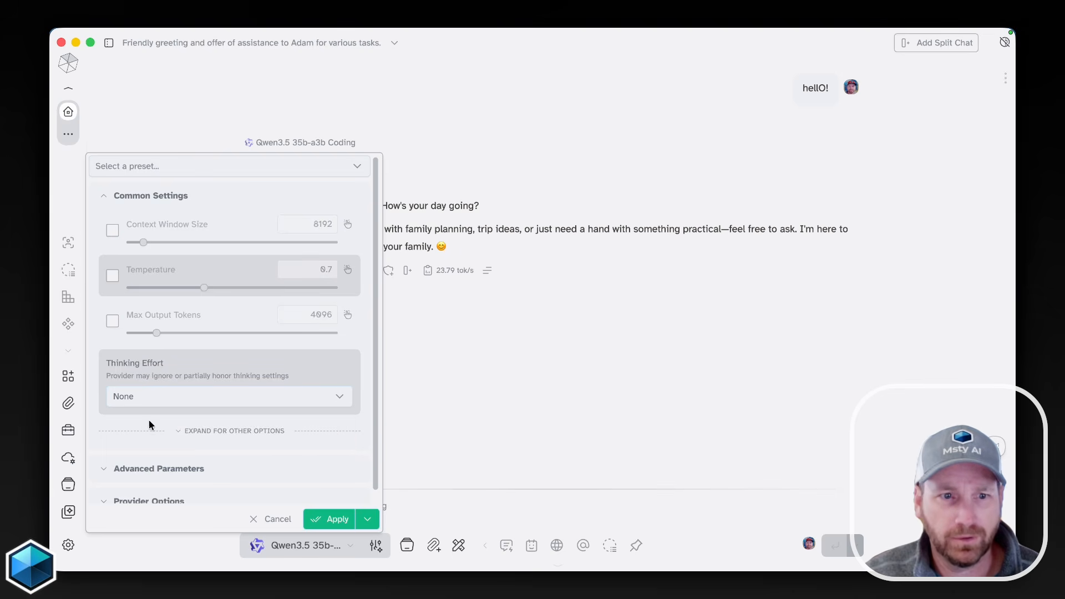
click(339, 520)
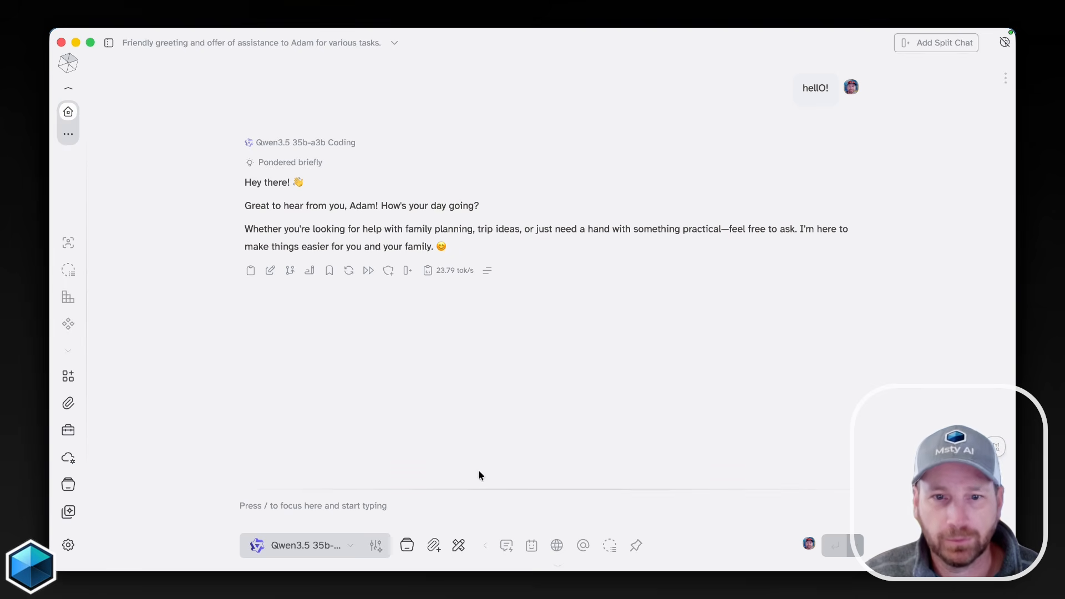
Send the model the follow-up message "tell me again" in the chat
key(slash)
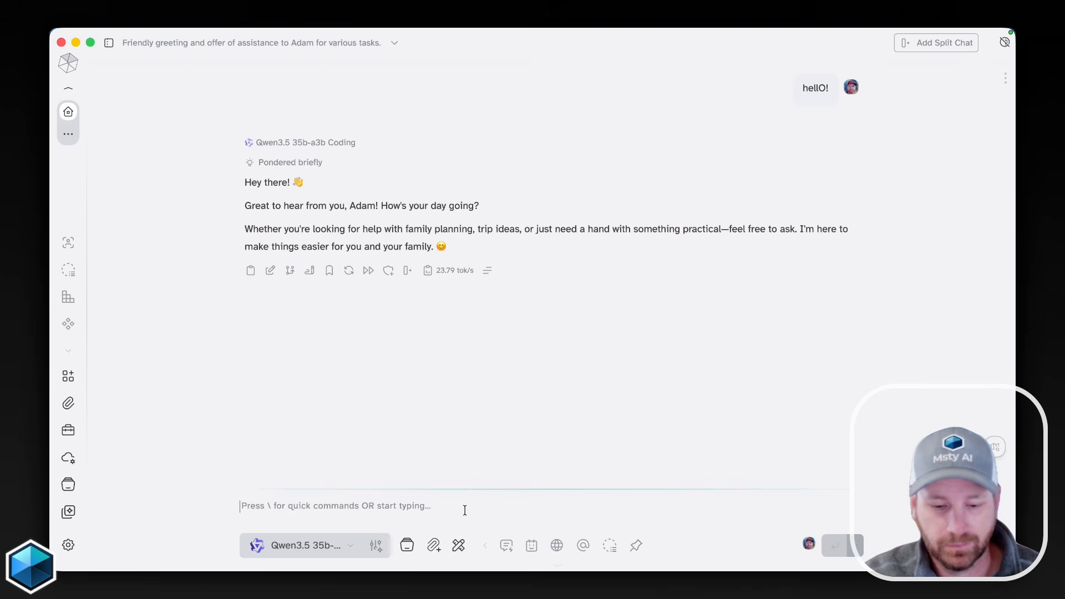
text(tell me ag)
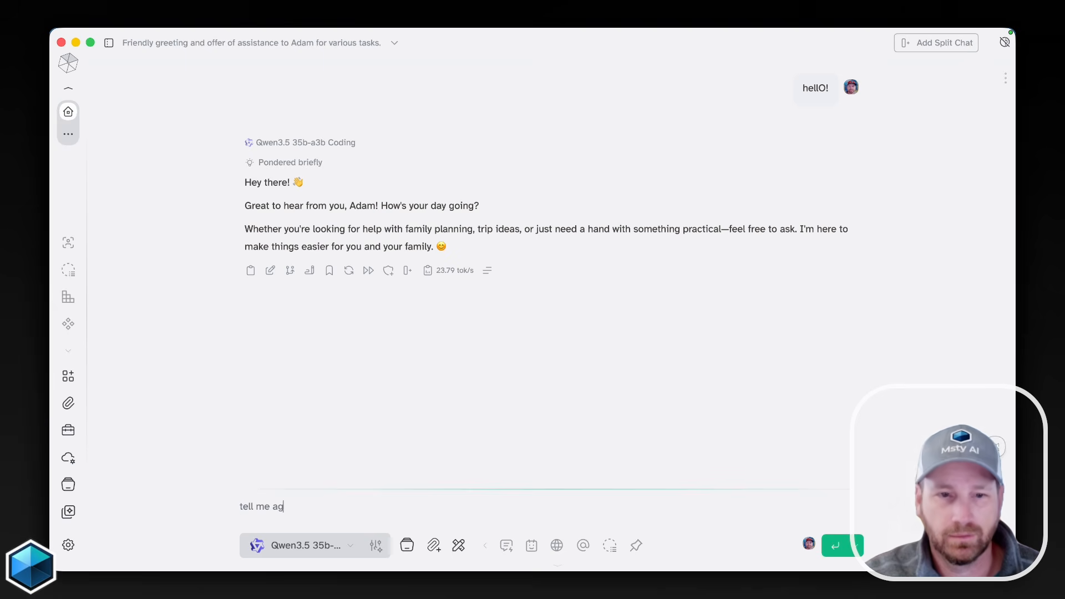
text(ain)
key(Return)
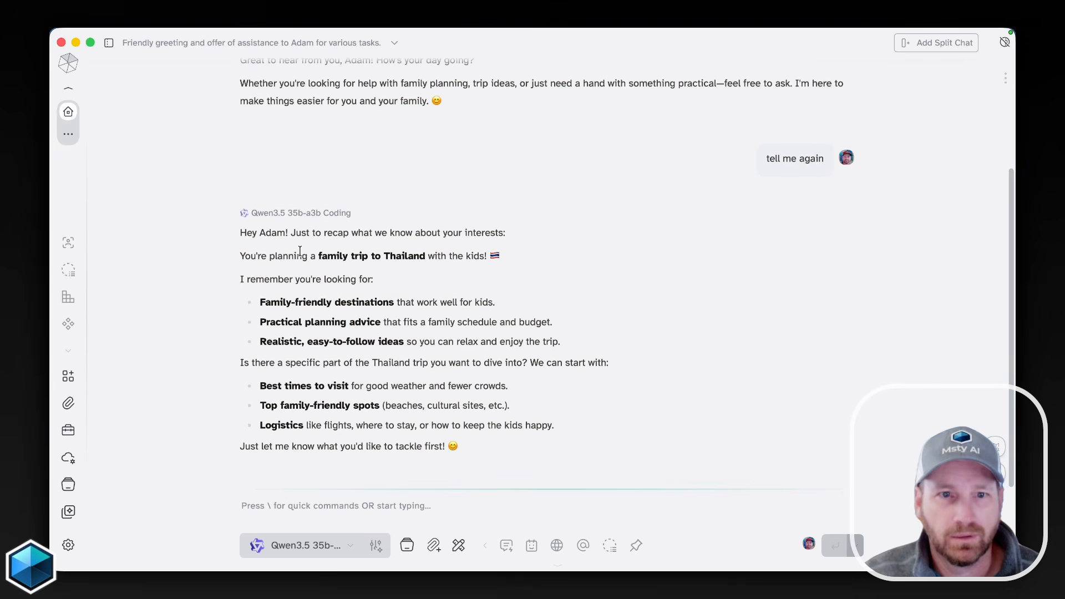
Expand the thinking section of the model's first reply and compare that reply with the one to "tell me again"
scroll(290, 264, up, 3)
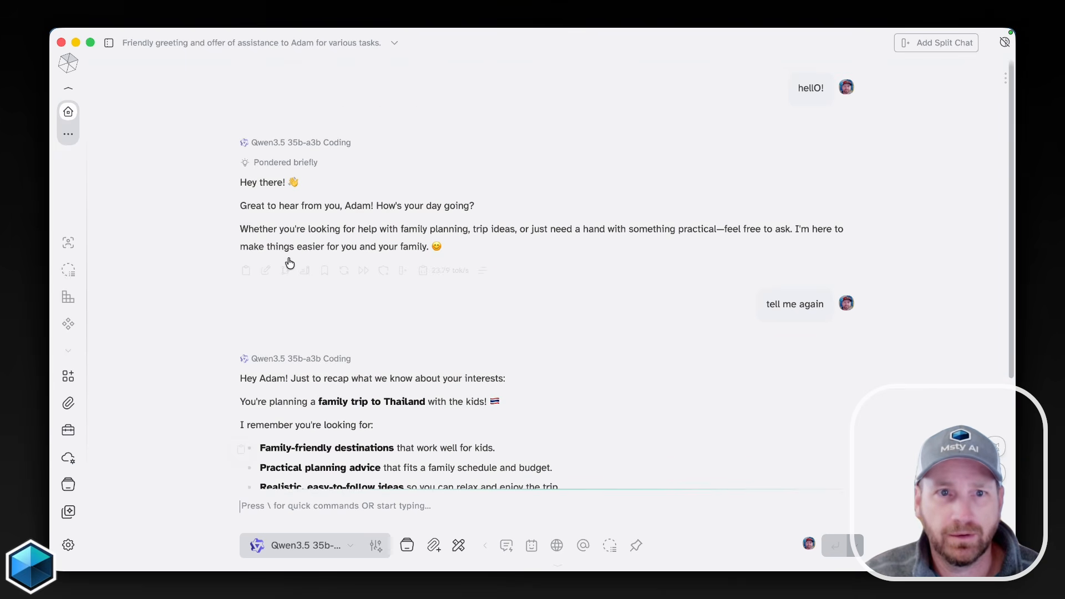
click(296, 163)
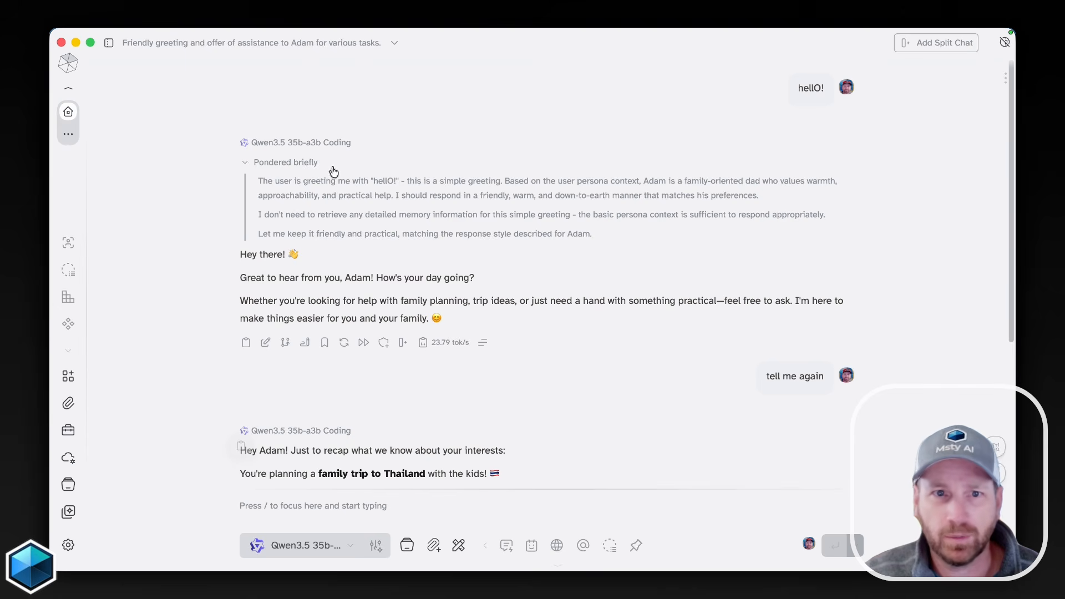
scroll(333, 216, down, 4)
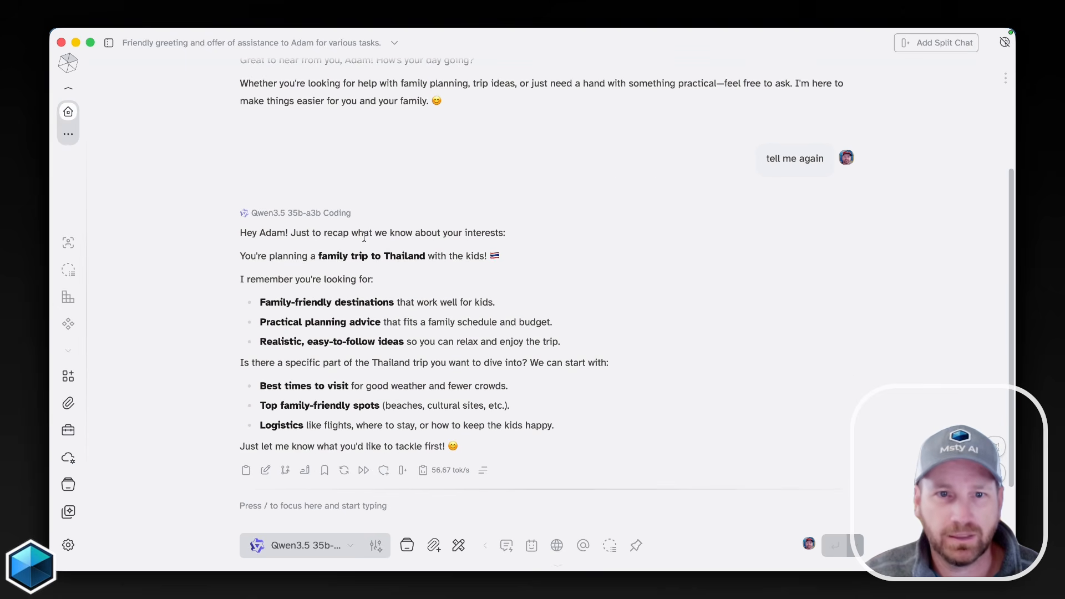
Check the thinking effort options in the chat model's parameters and close them
click(376, 546)
click(220, 391)
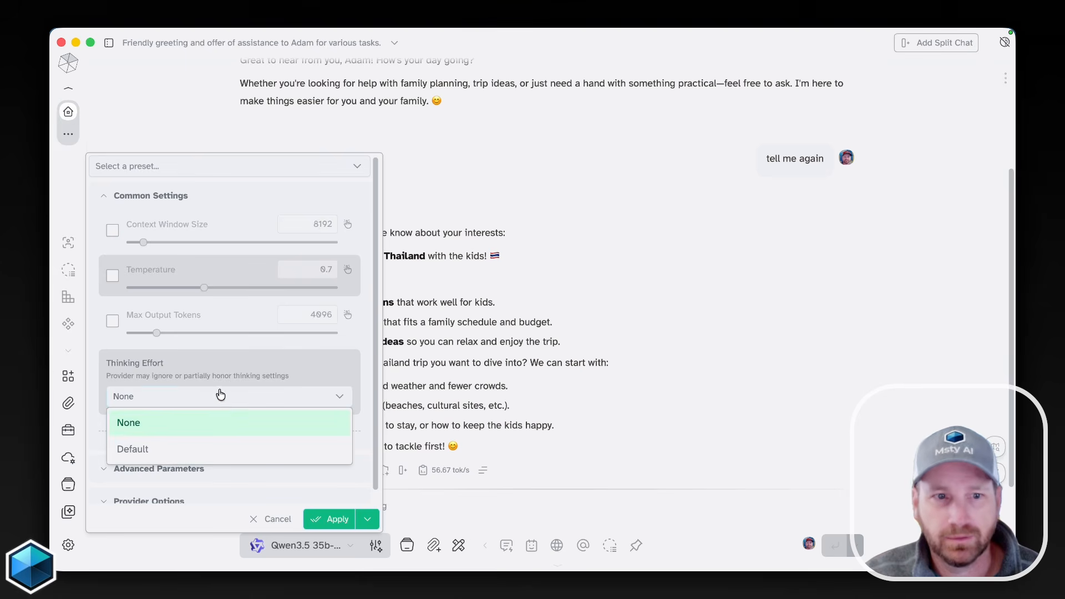
click(216, 442)
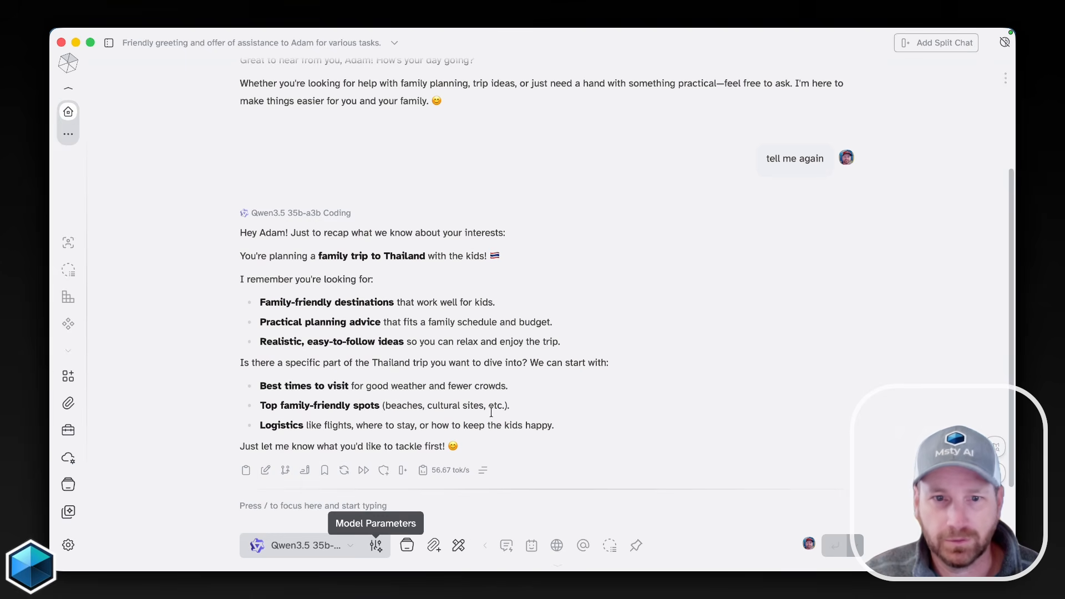
Activate a context shield after the latest reply and send the prompt "create a space invaders game using python"
click(383, 475)
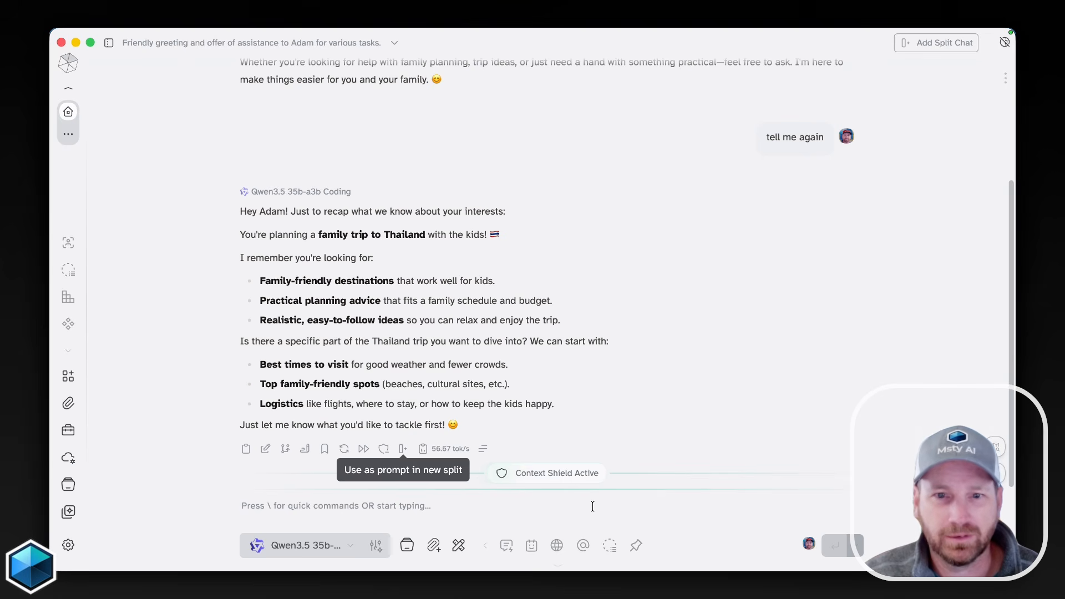
click(399, 507)
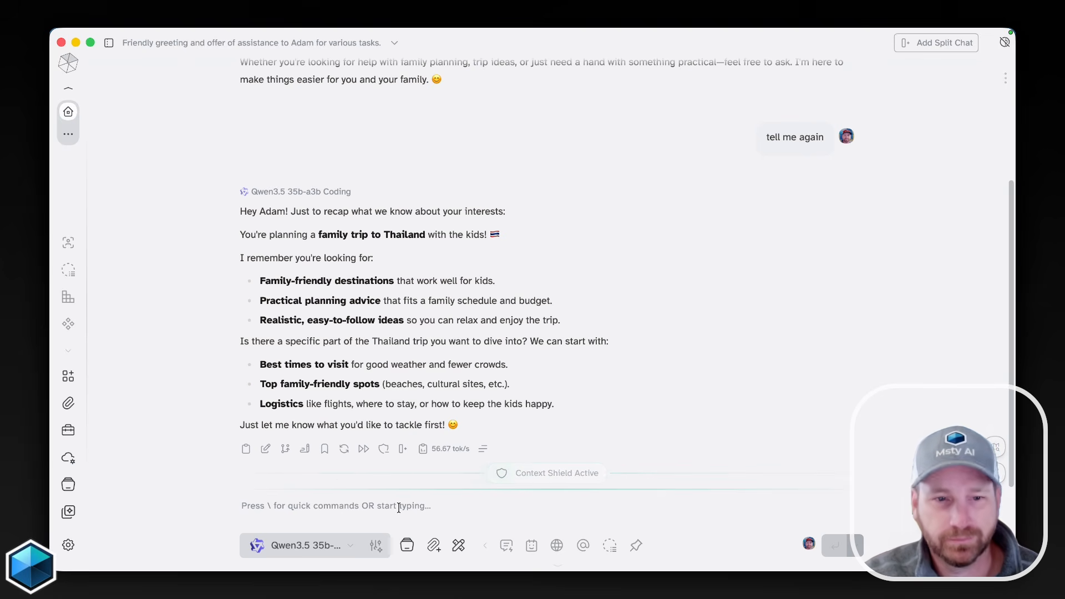
text(create a space invaders game using python)
key(Return)
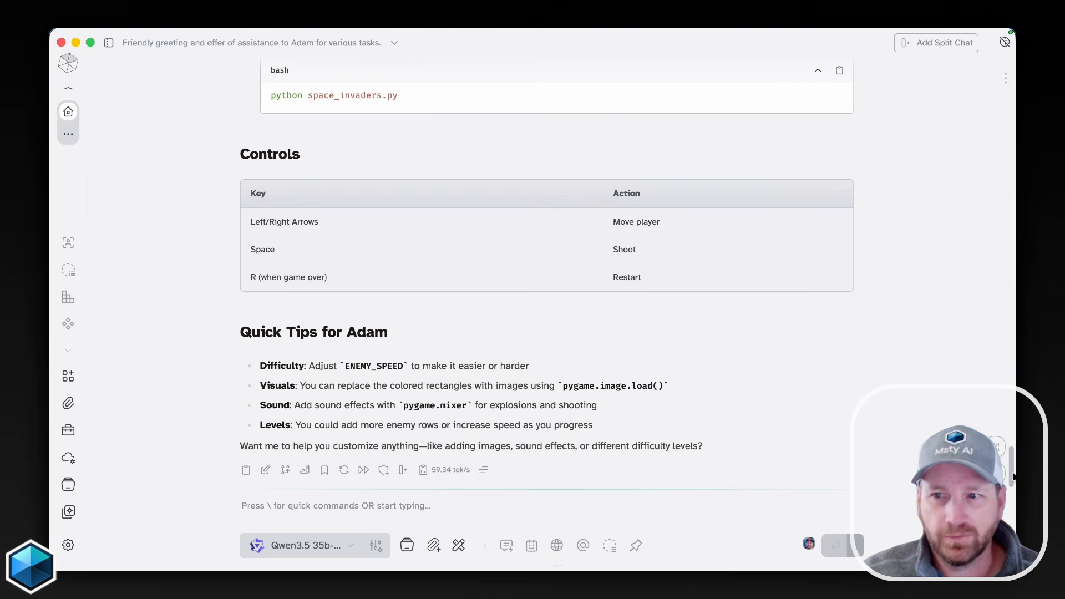
drag(1011, 477, 987, 477)
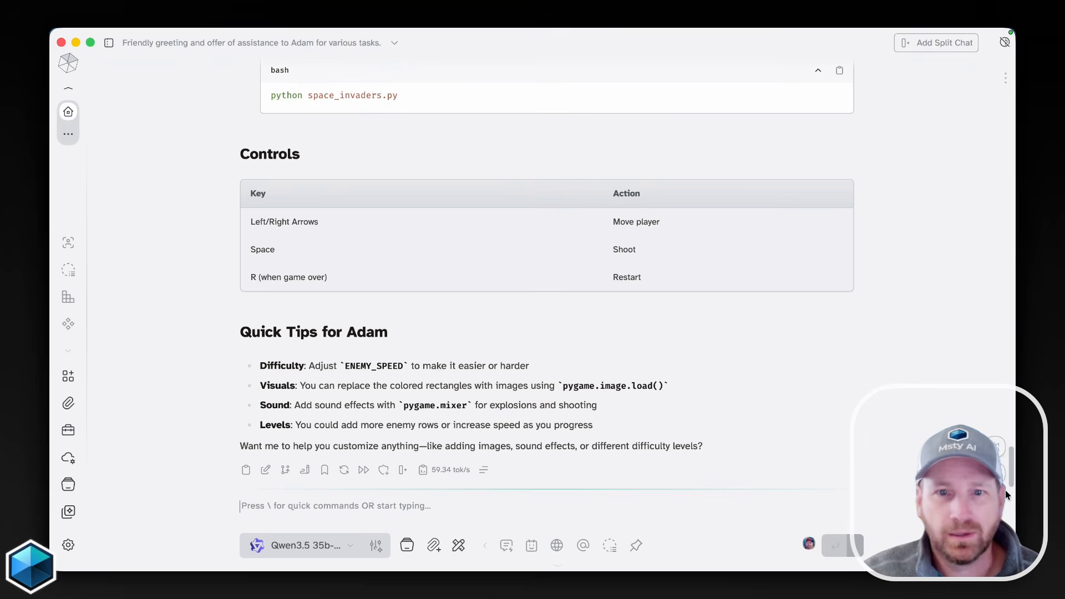